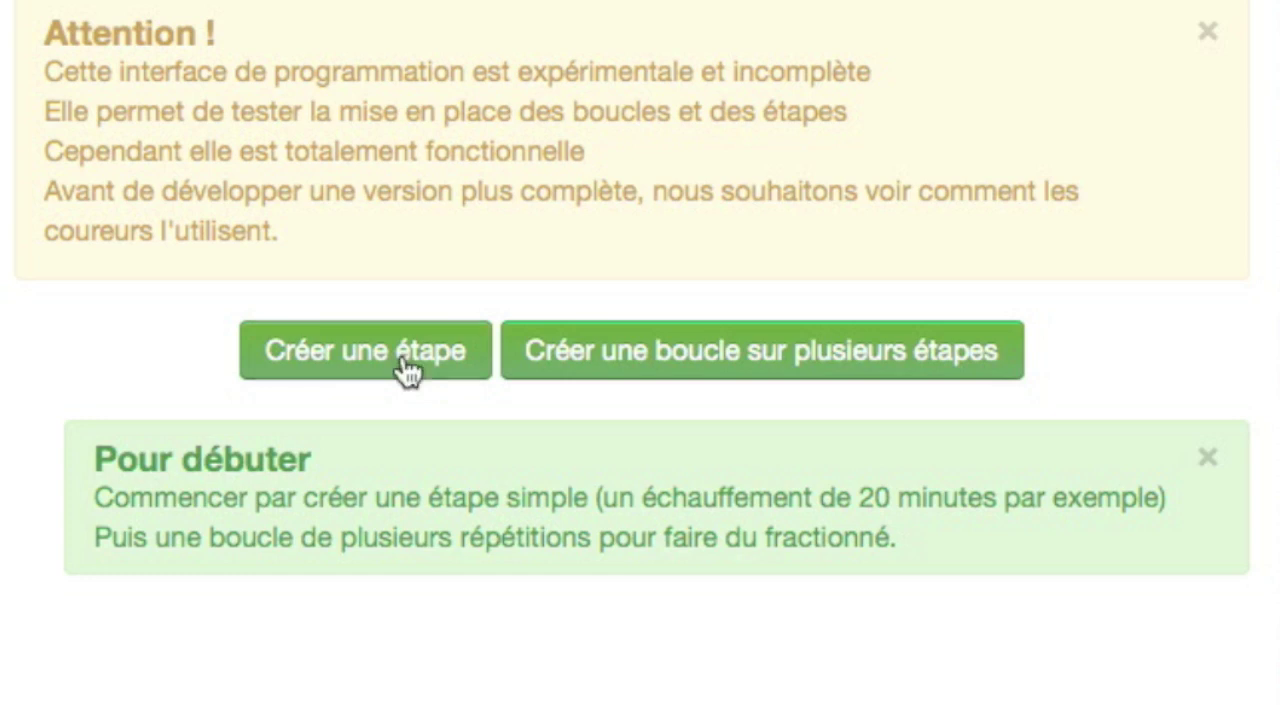
Create a workout step with the remark Echauffement, duration type Durée en minutes and value 20
left_click(404, 362)
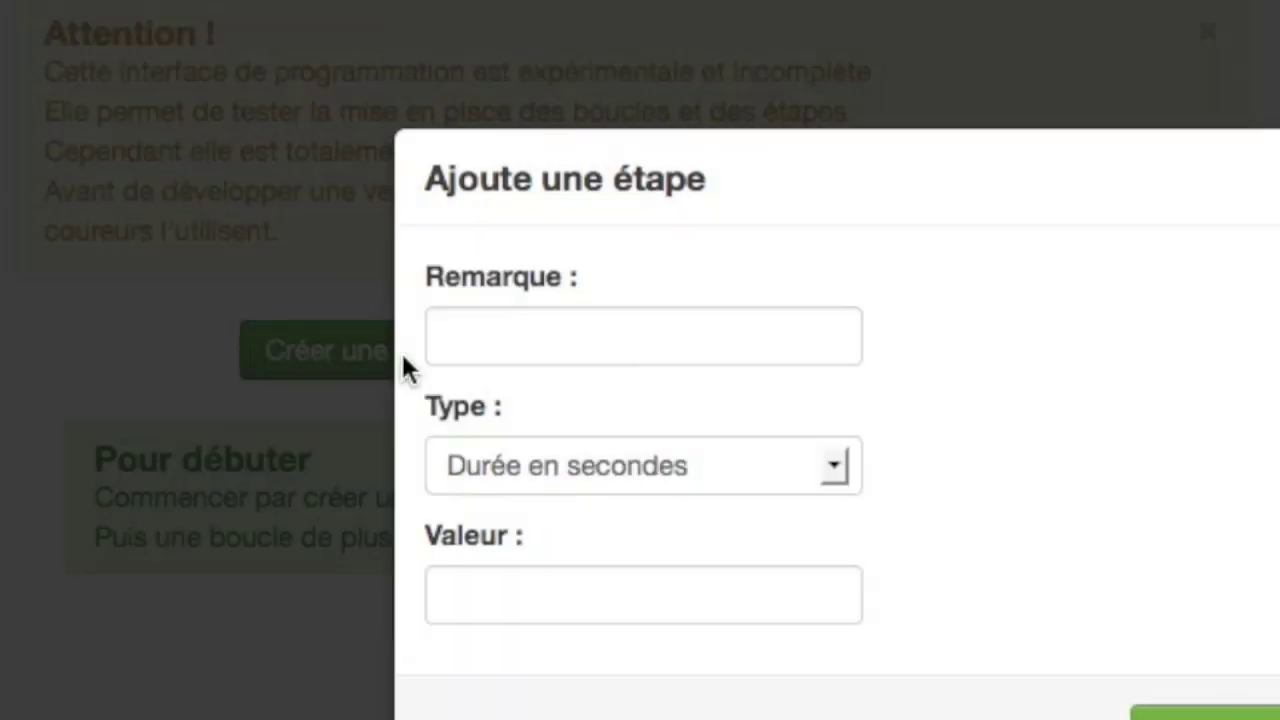
left_click(491, 335)
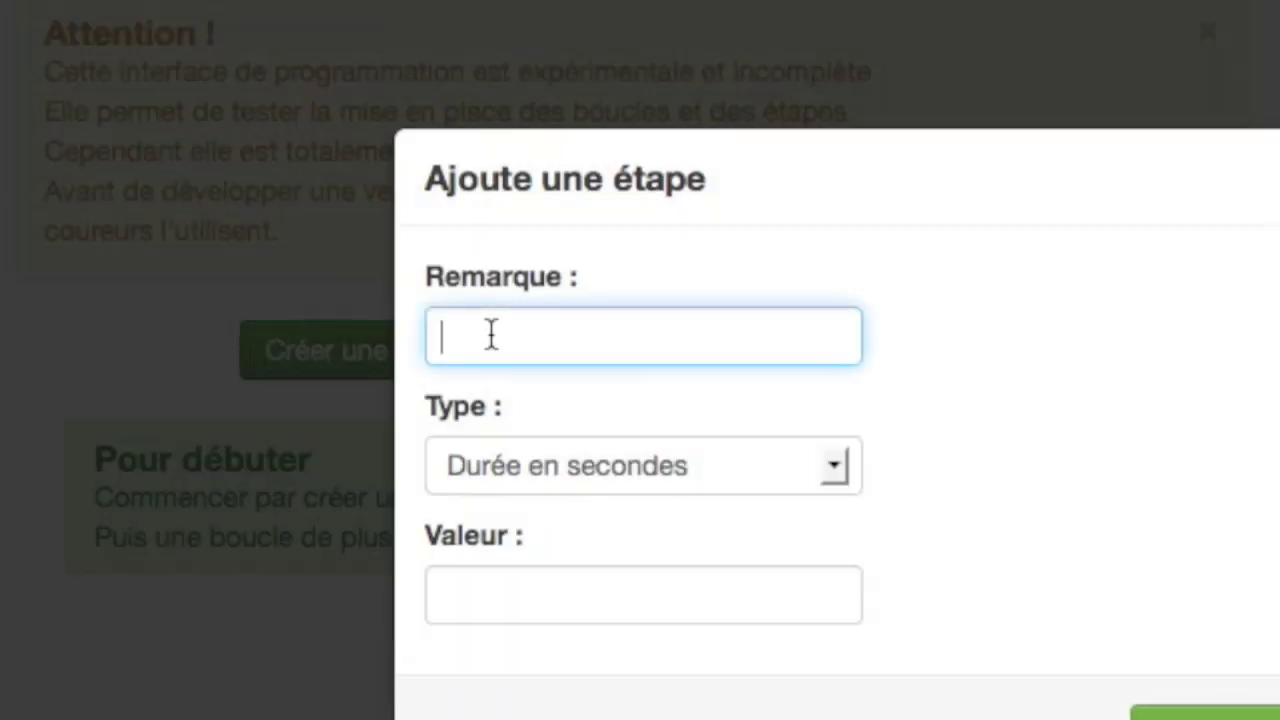
type("Ech")
key("Down")
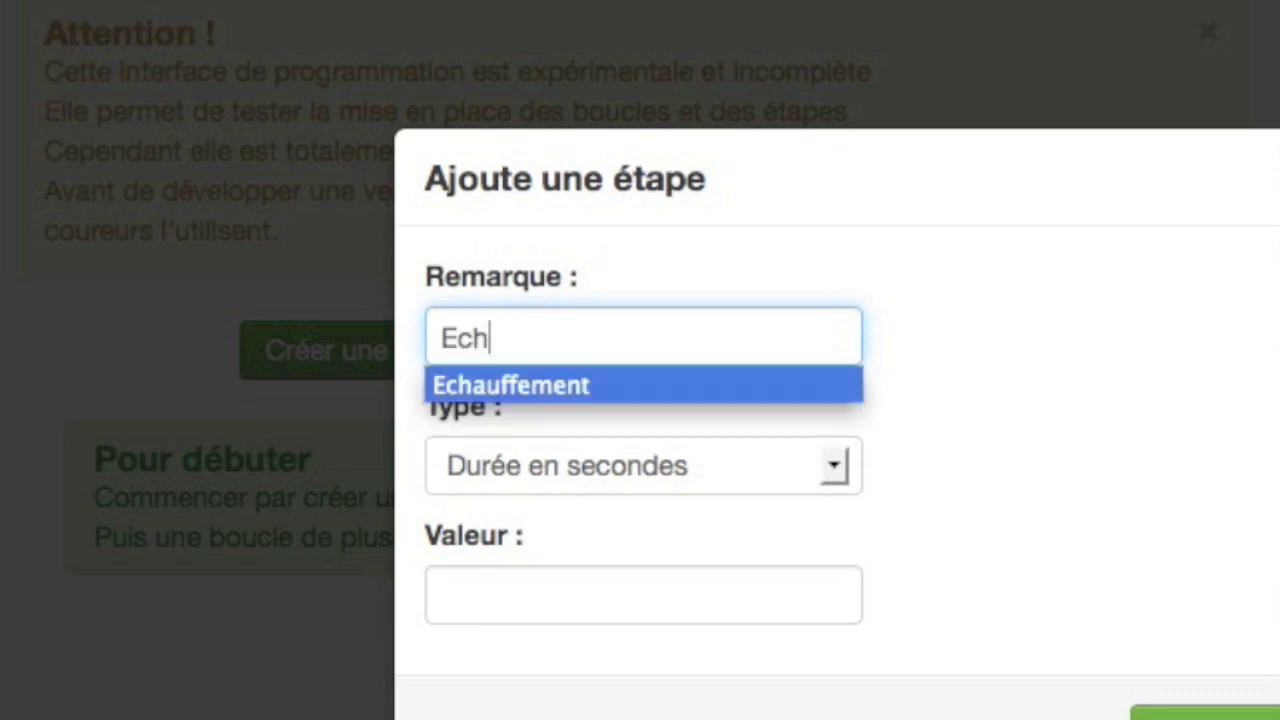
key("Return")
left_click(591, 465)
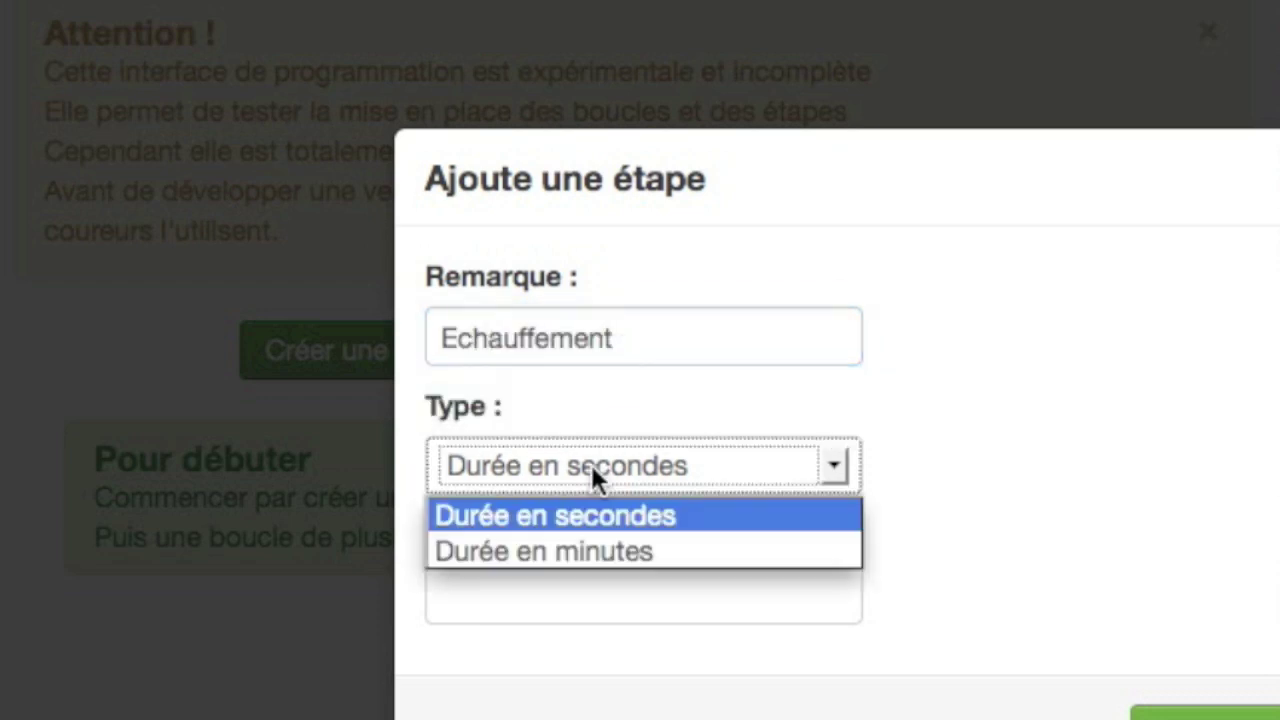
left_click(589, 544)
left_click(587, 591)
type("20")
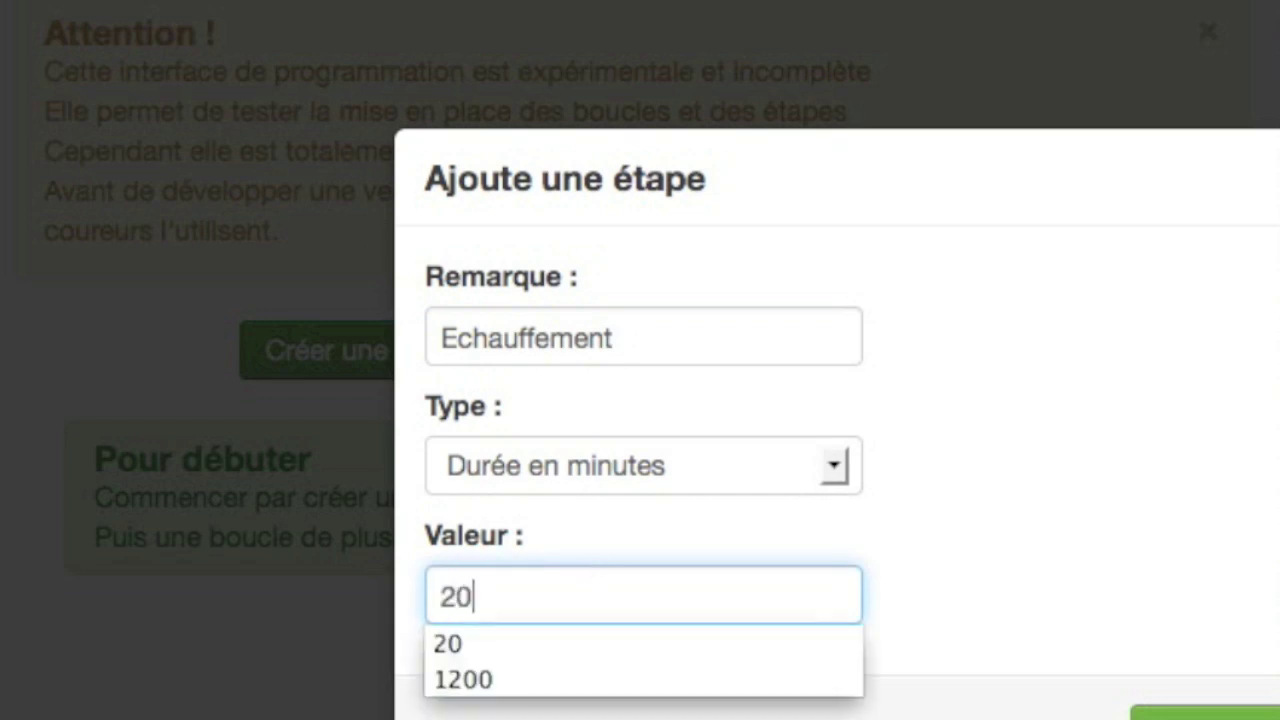
left_click(1000, 712)
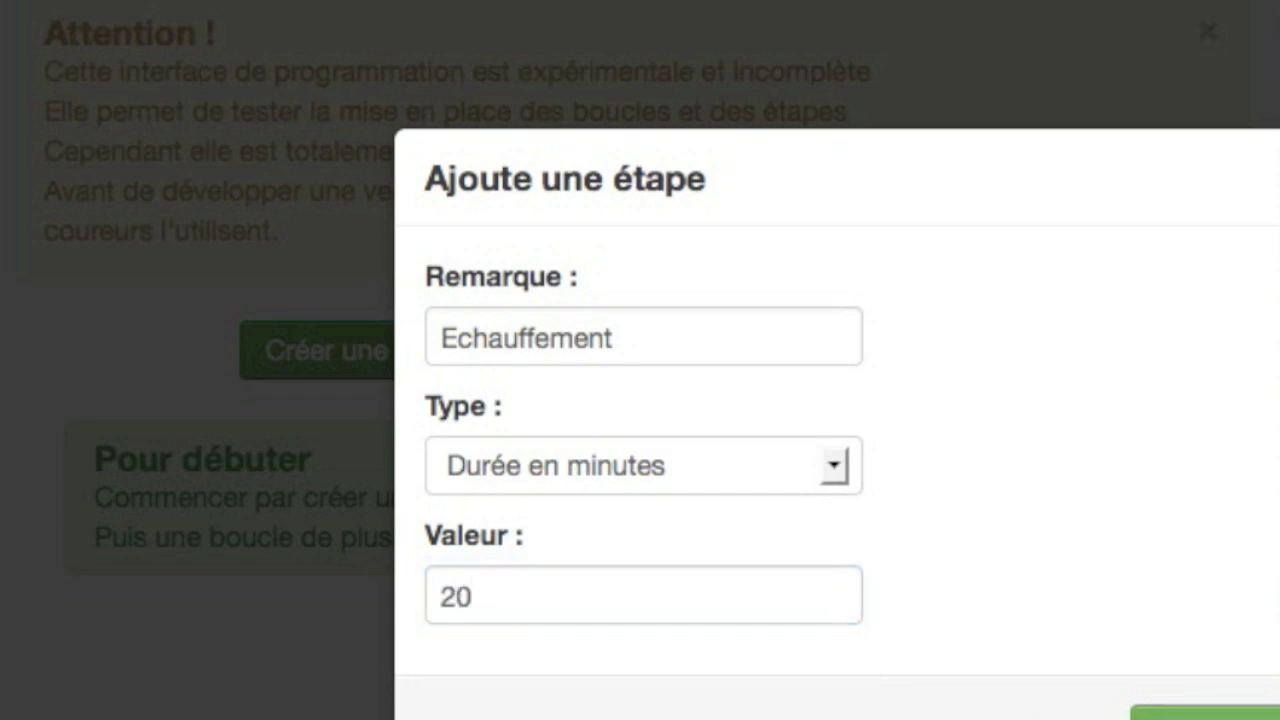
left_click(1204, 714)
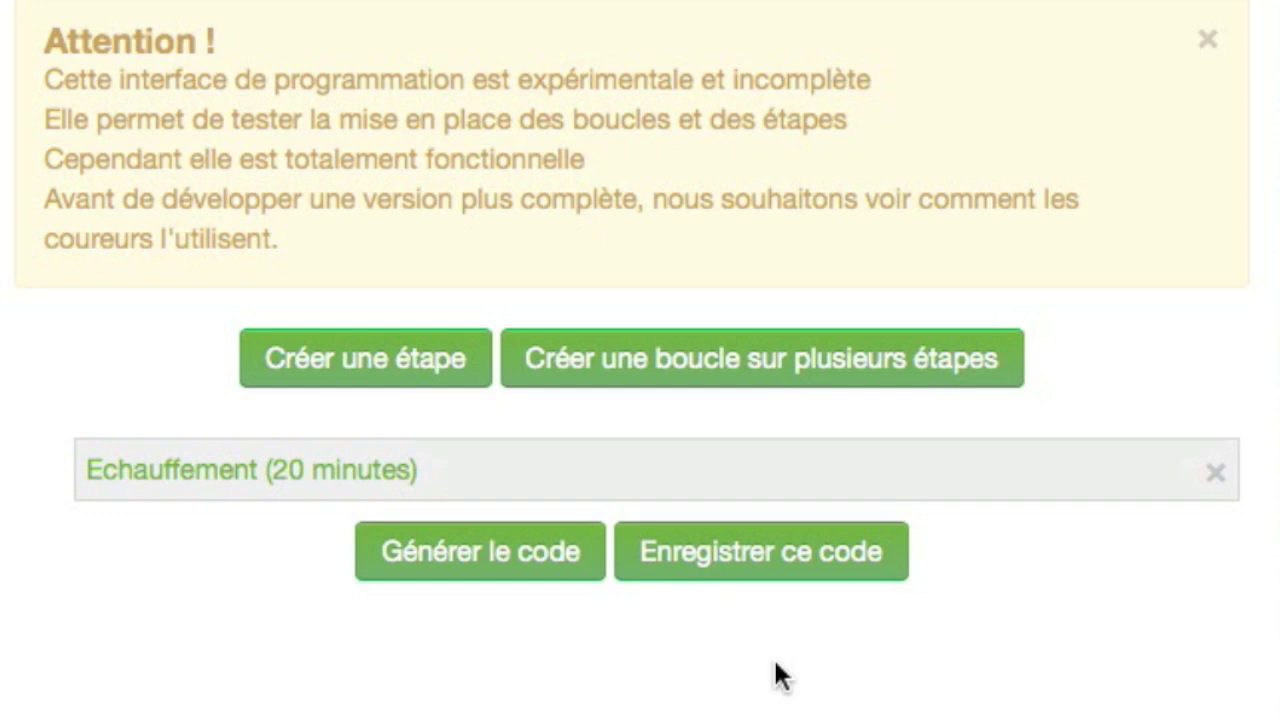
Add a loop over several steps named fractionnés with 10 repetitions
left_click(677, 365)
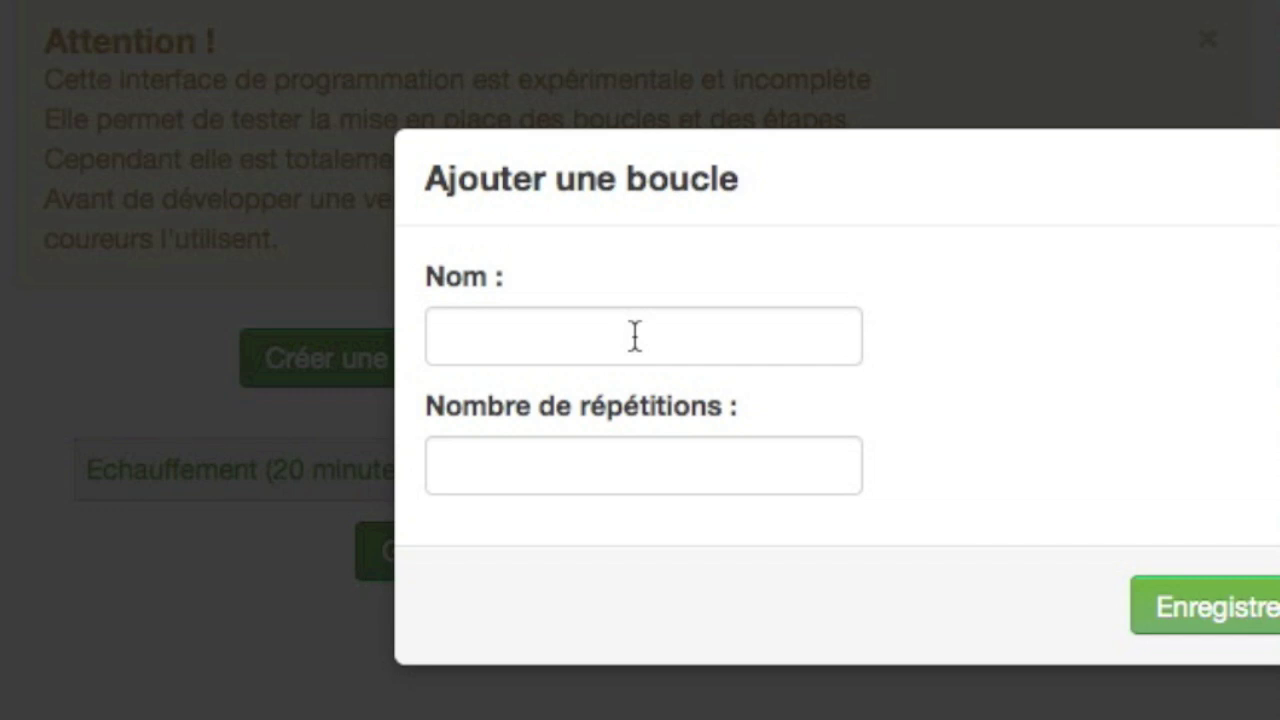
left_click(635, 336)
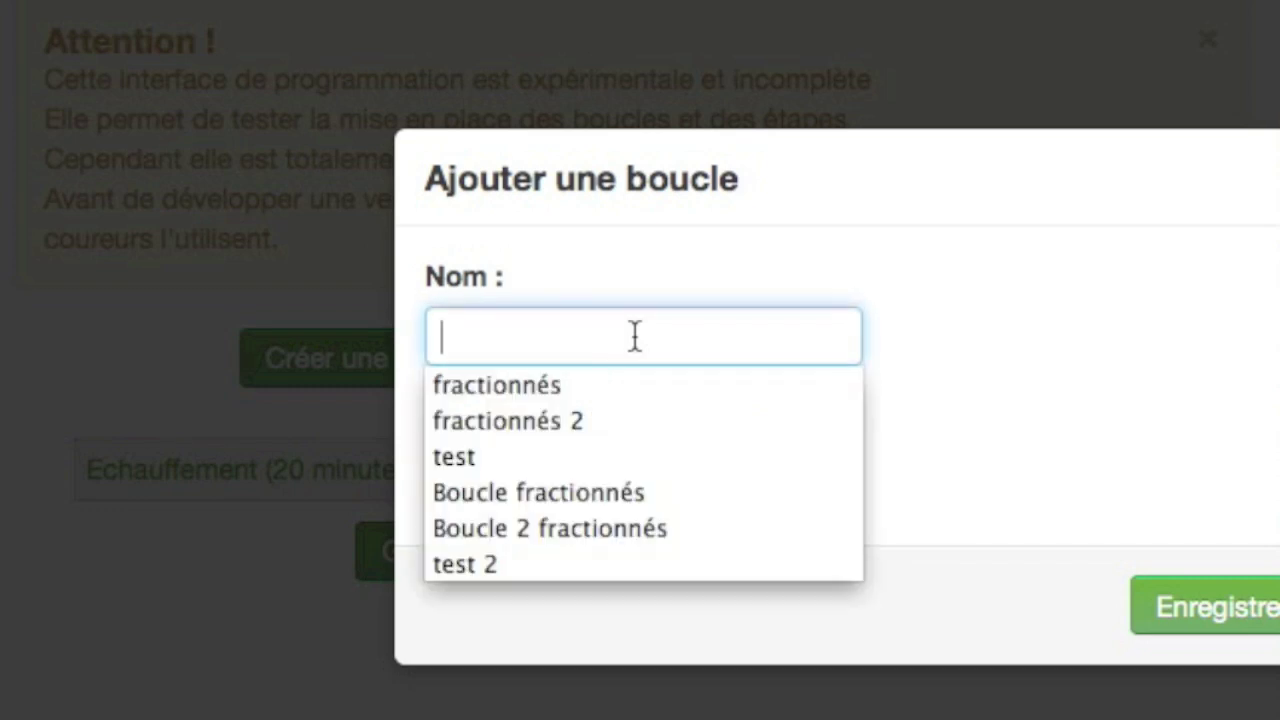
left_click(590, 394)
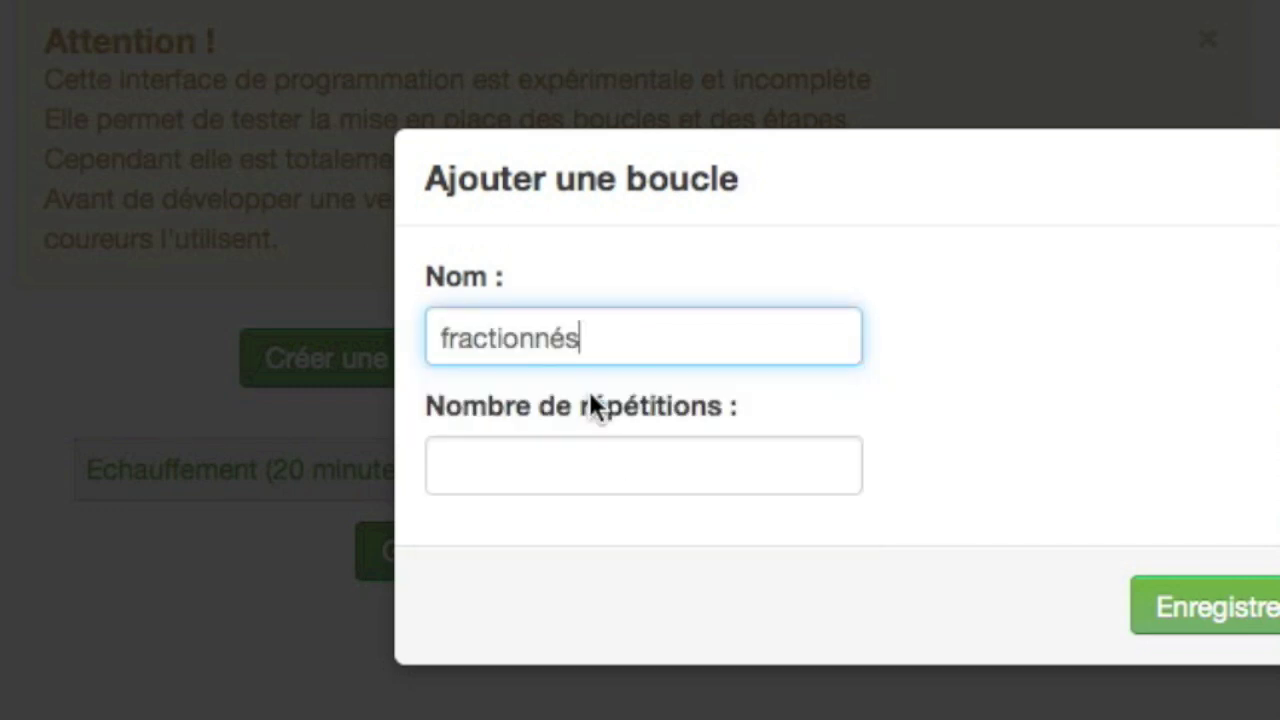
left_click(566, 480)
left_click(551, 515)
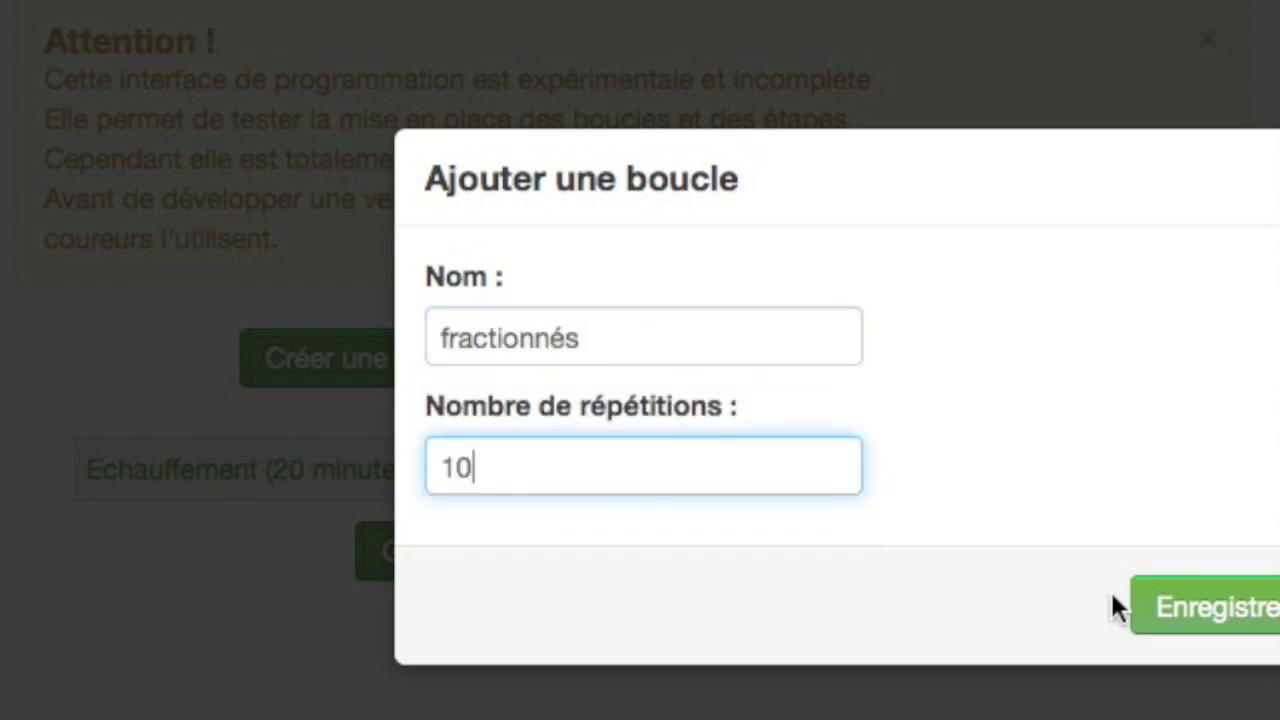
left_click(1168, 603)
Create a workout step with the remark Rapide and a duration of 30 seconds
left_click(430, 376)
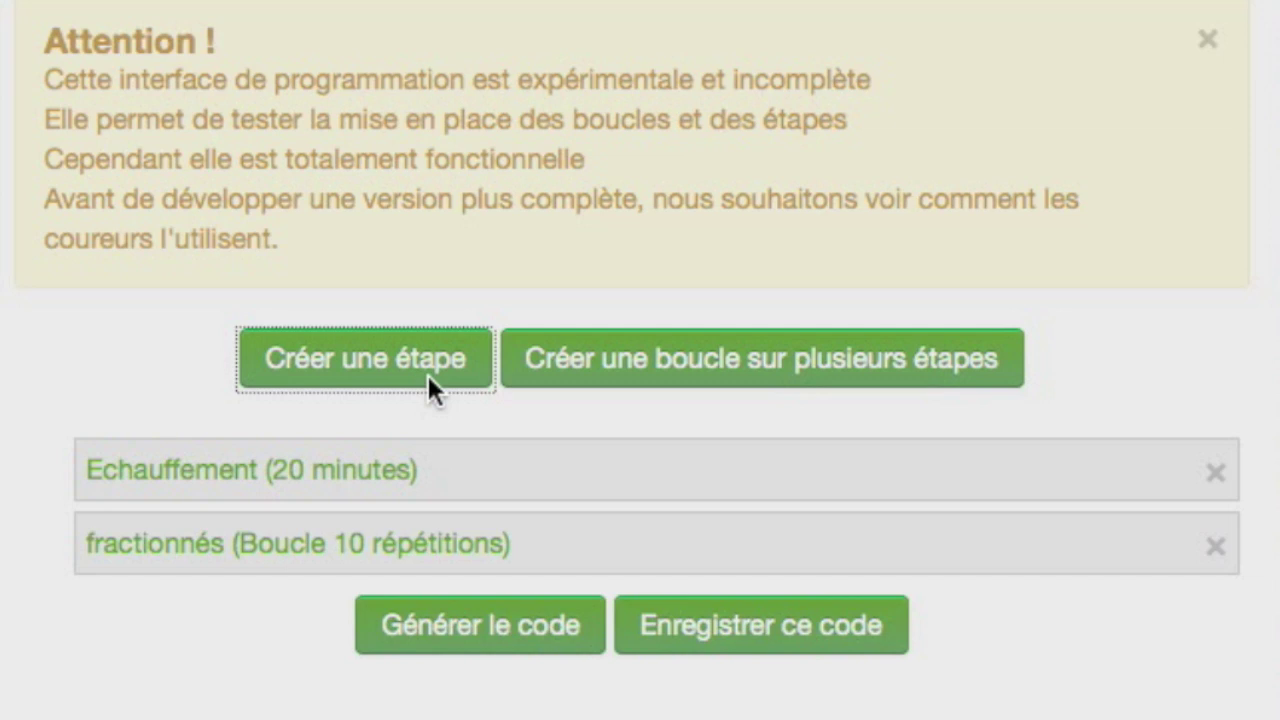
left_click(427, 373)
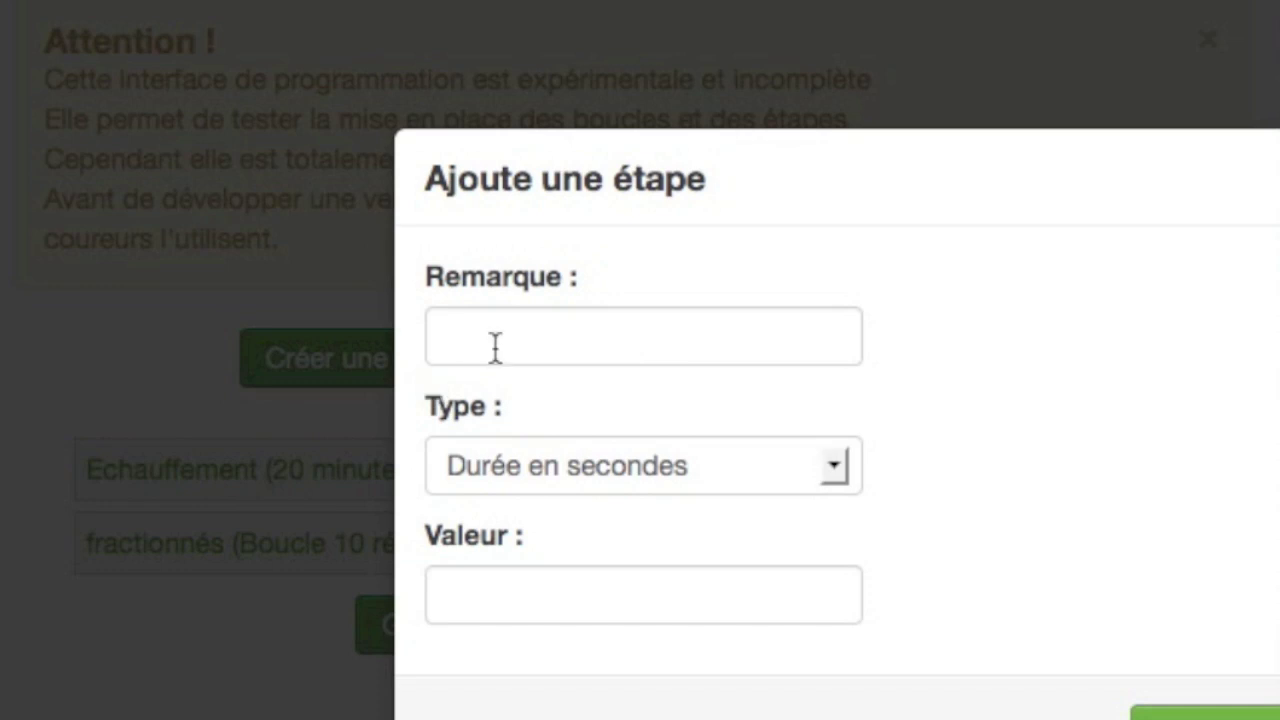
left_click(493, 347)
left_click(492, 420)
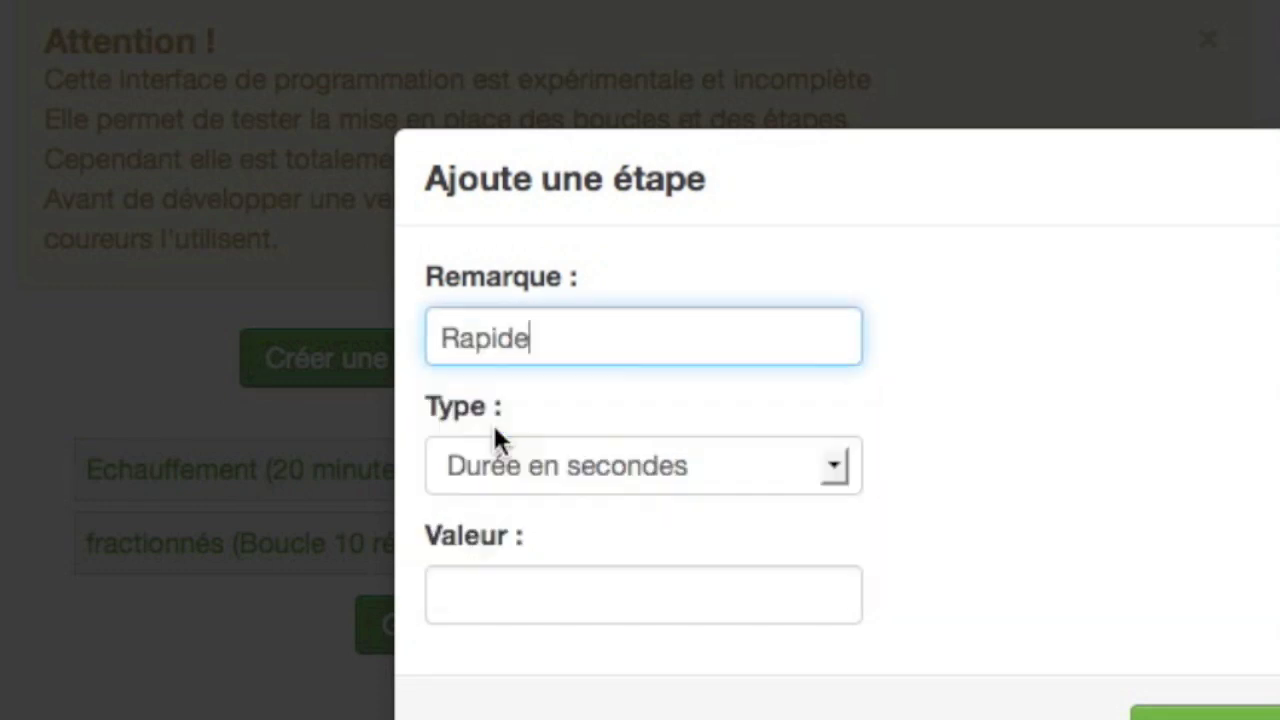
left_click(551, 606)
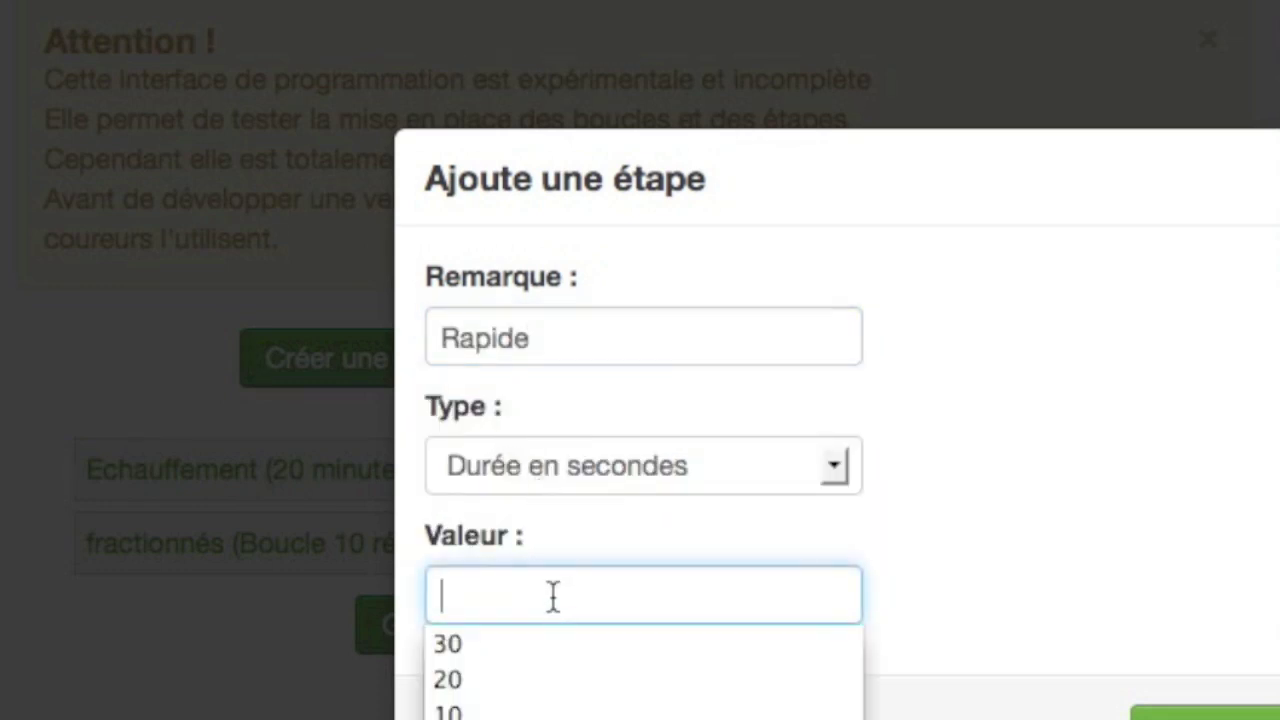
left_click(543, 651)
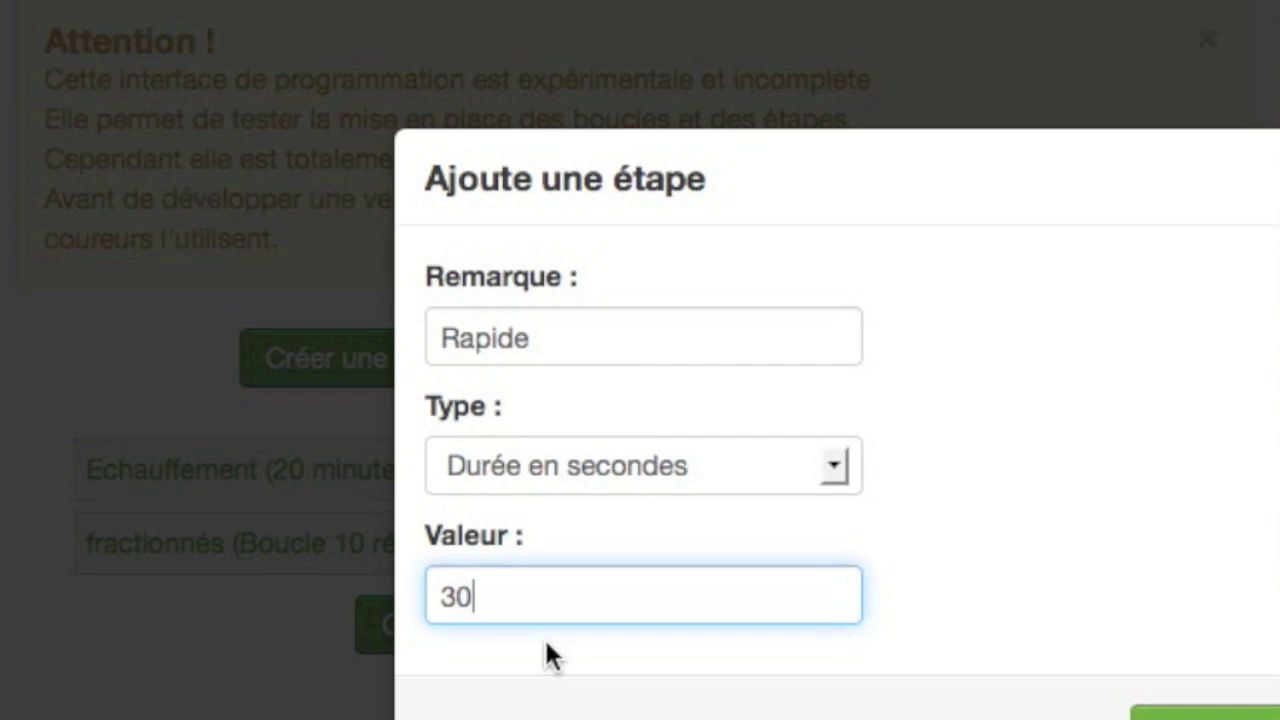
left_click(1150, 712)
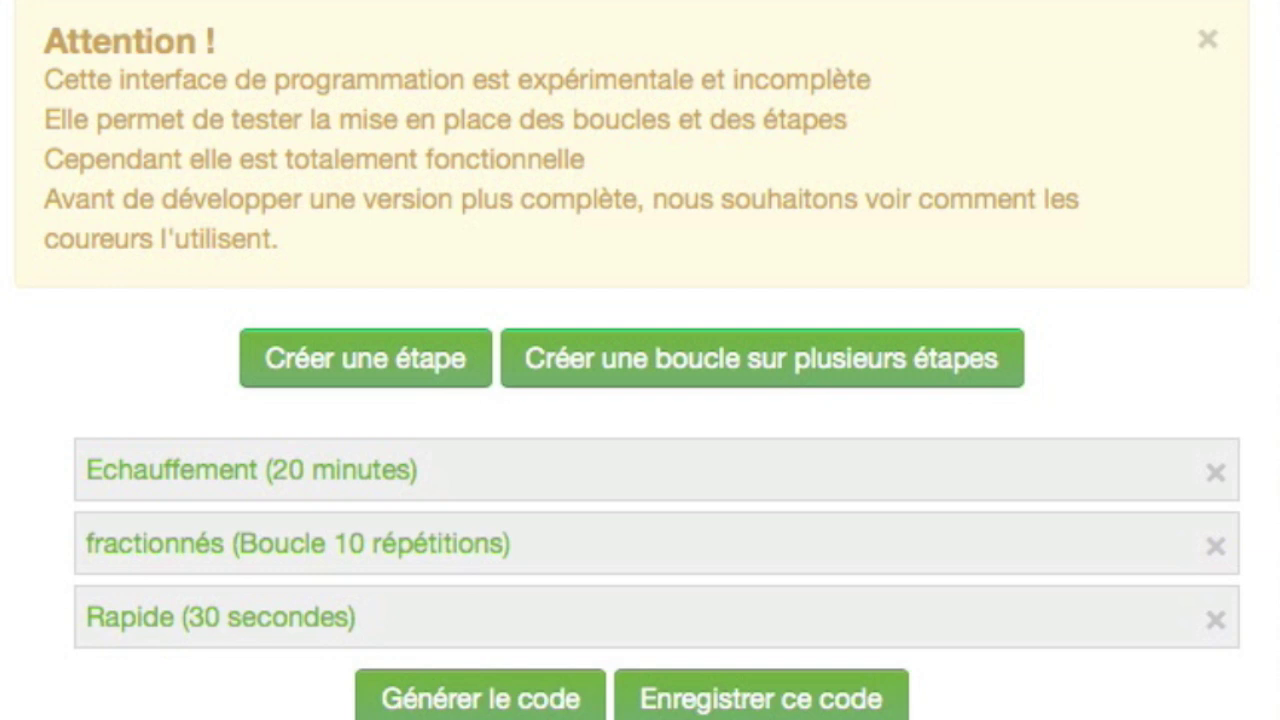
Create a workout step with the remark Lent and a duration of 30 seconds
left_click(362, 374)
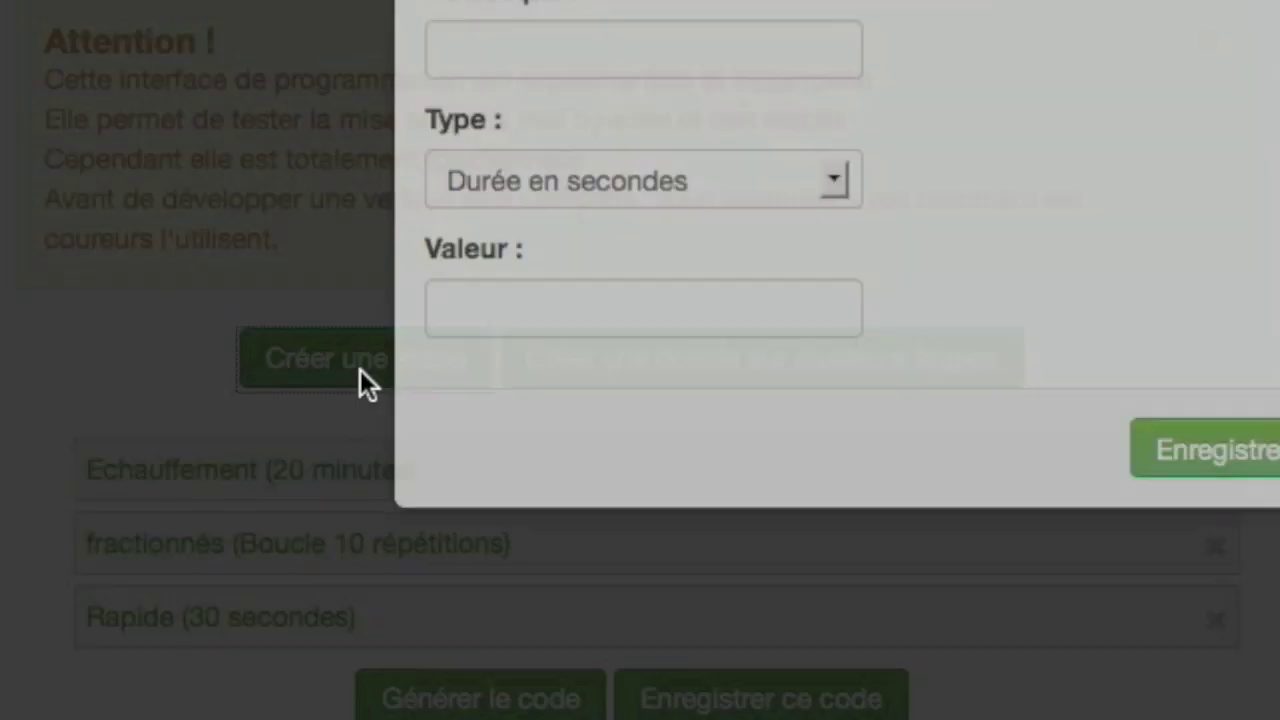
left_click(565, 347)
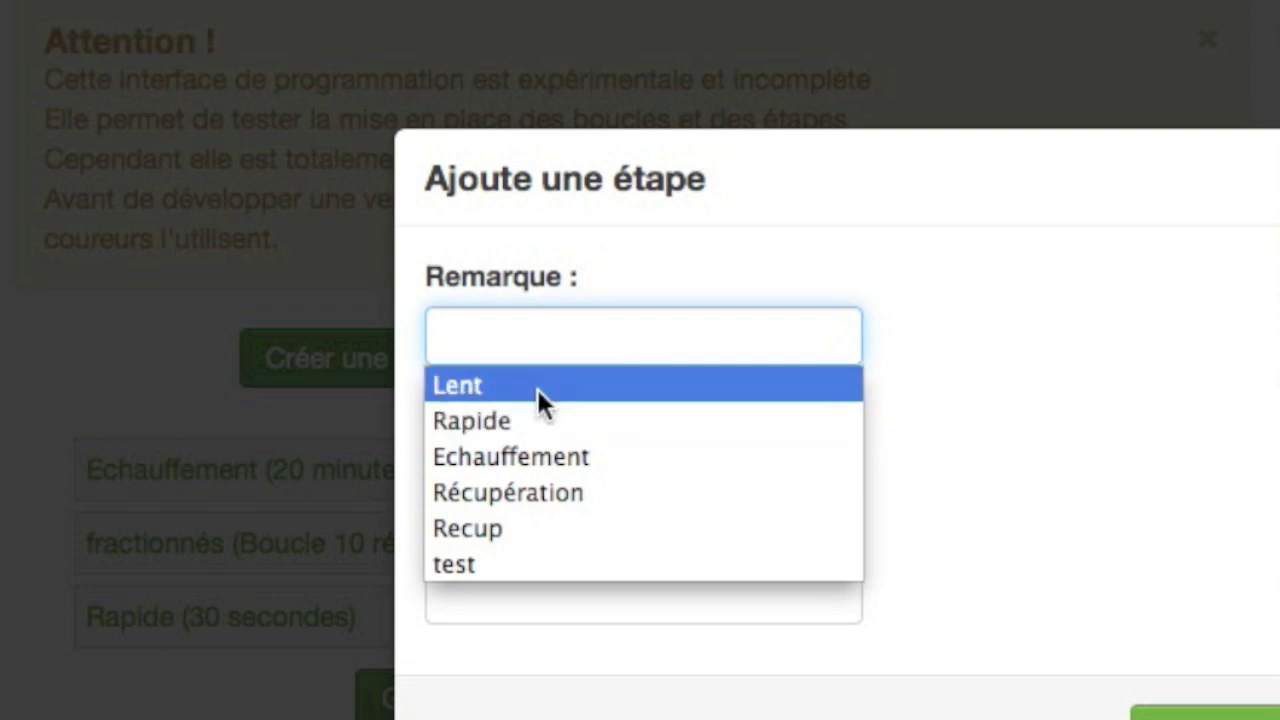
left_click(537, 385)
left_click(557, 605)
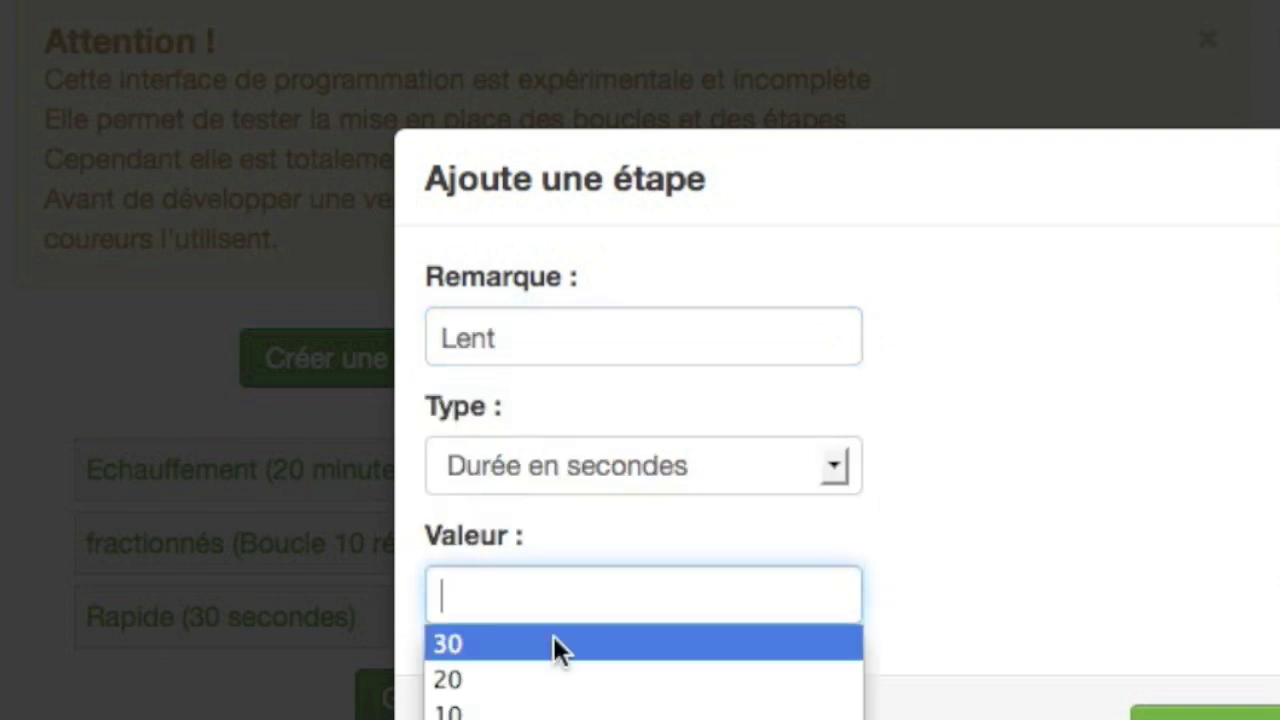
left_click(553, 642)
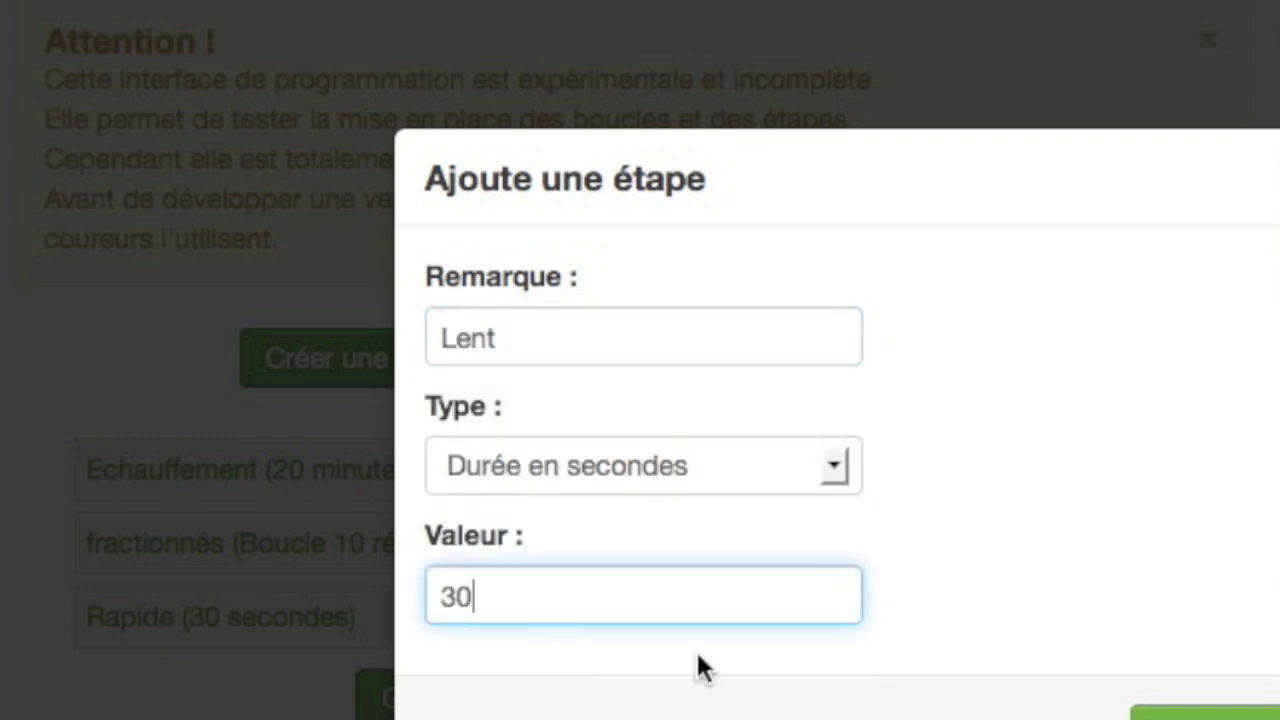
left_click(1175, 713)
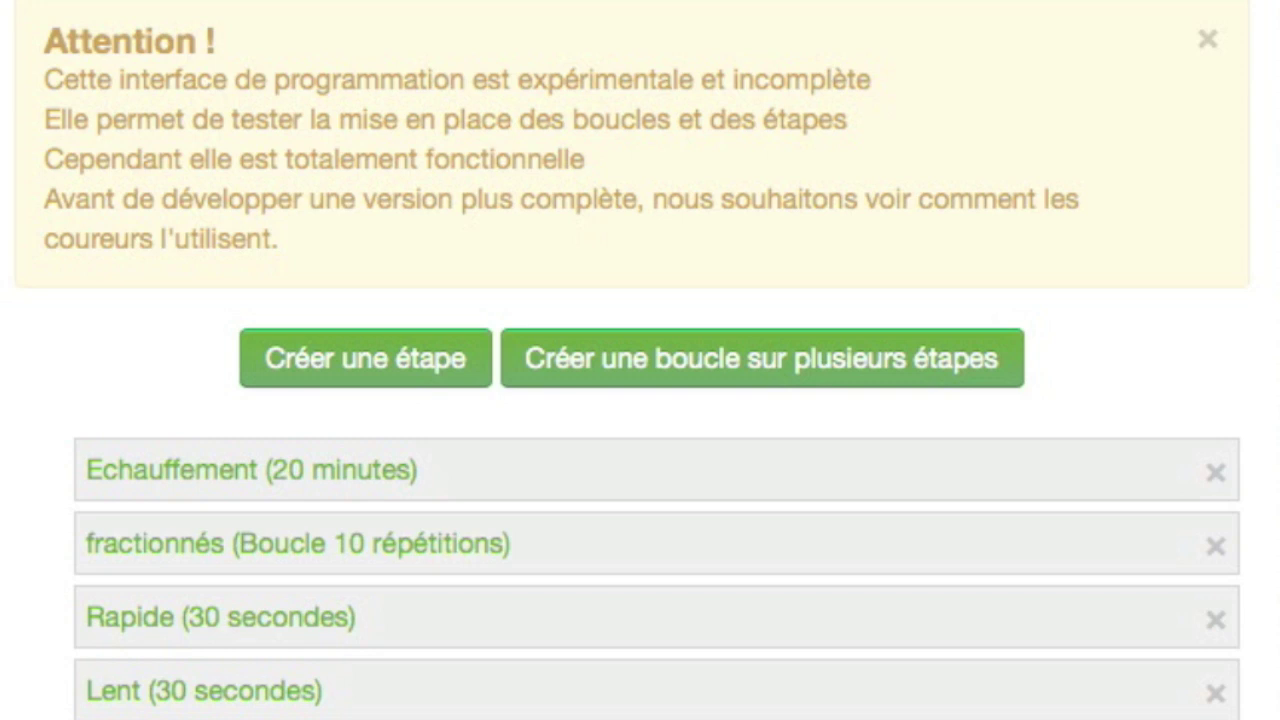
Nest the Rapide and Lent steps inside the fractionnés loop, with Rapide first
left_click_drag(414, 630, 436, 560)
left_click_drag(448, 710, 468, 646)
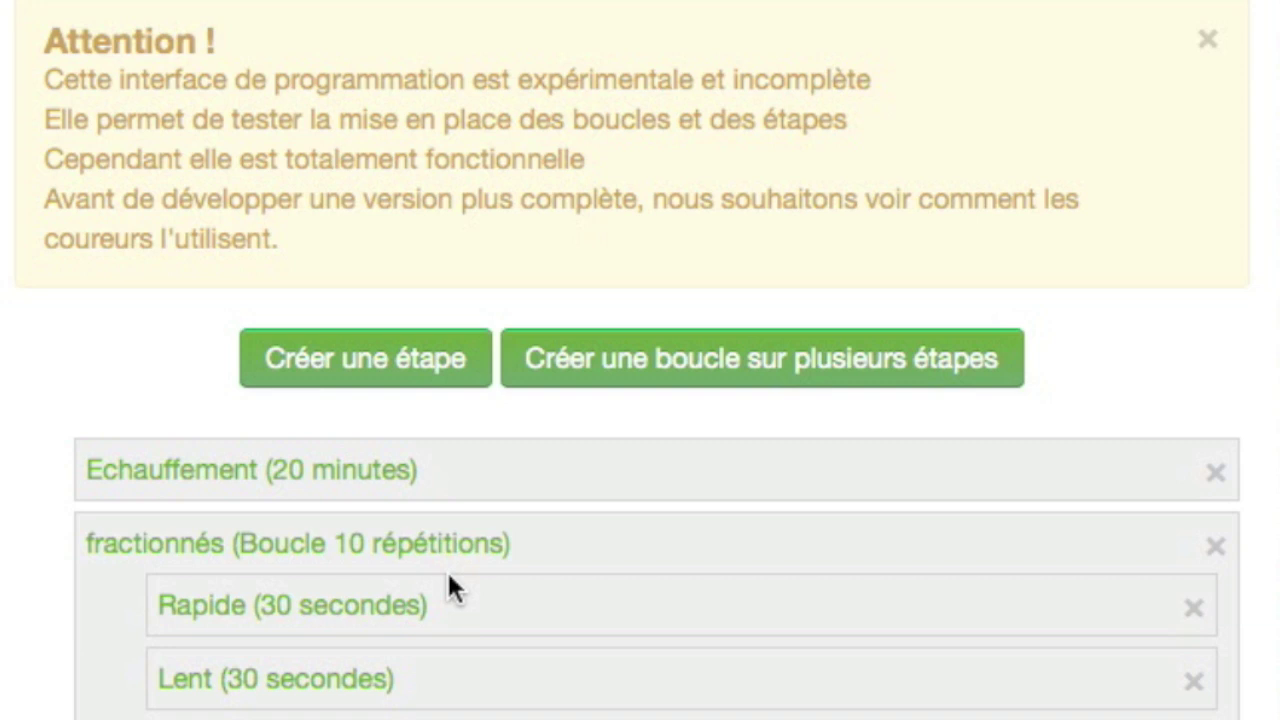
Create a workout step with the remark Récupération, duration type Durée en minutes and value 20
left_click(410, 362)
left_click(549, 337)
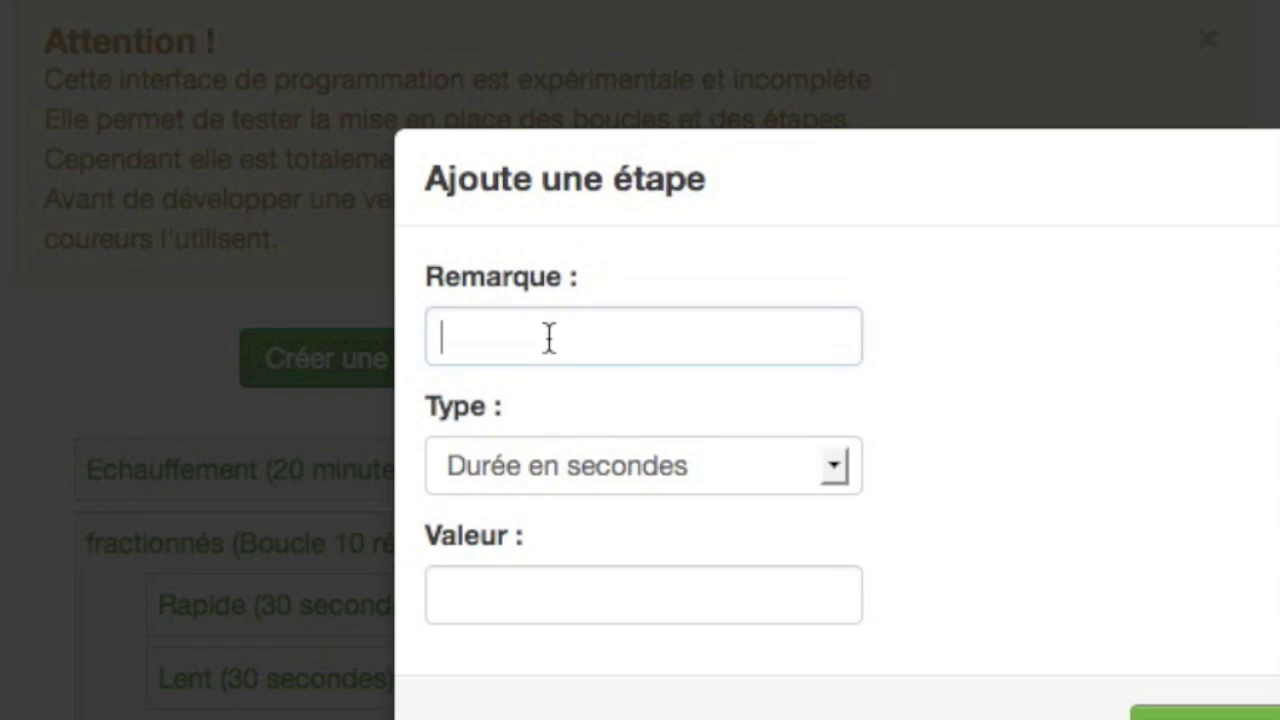
left_click(544, 486)
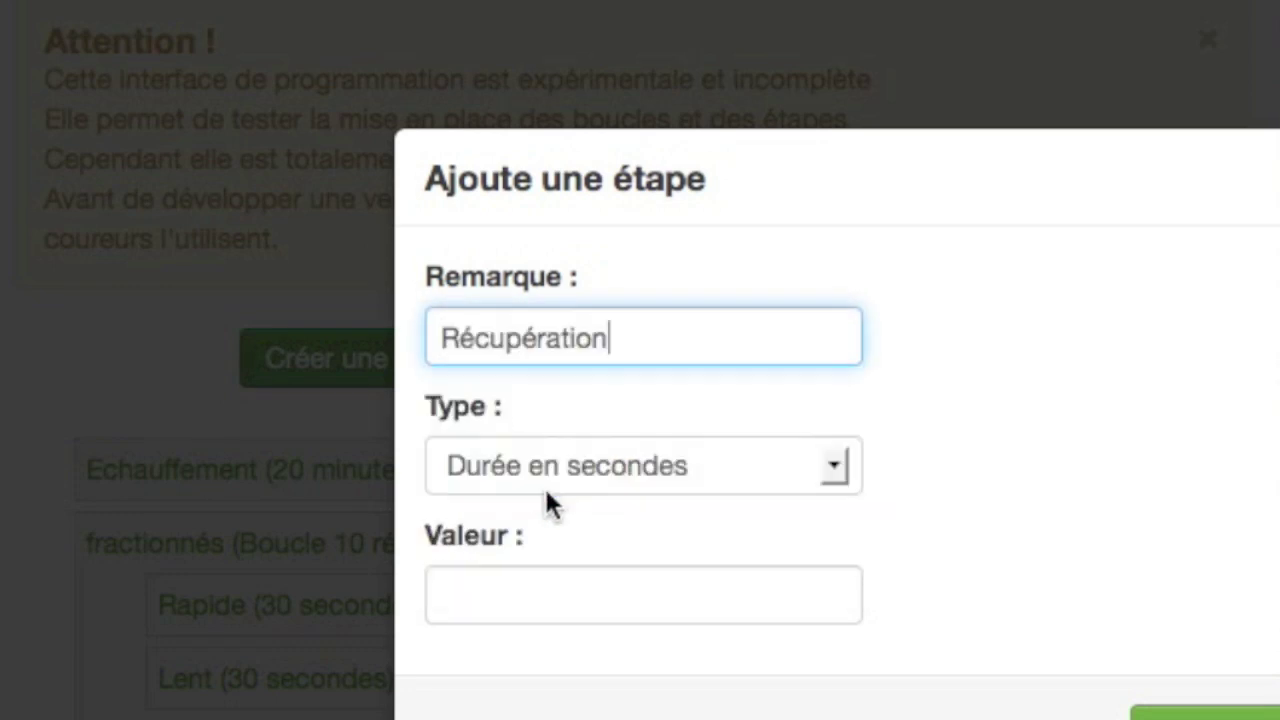
left_click(614, 476)
left_click(607, 552)
left_click(605, 597)
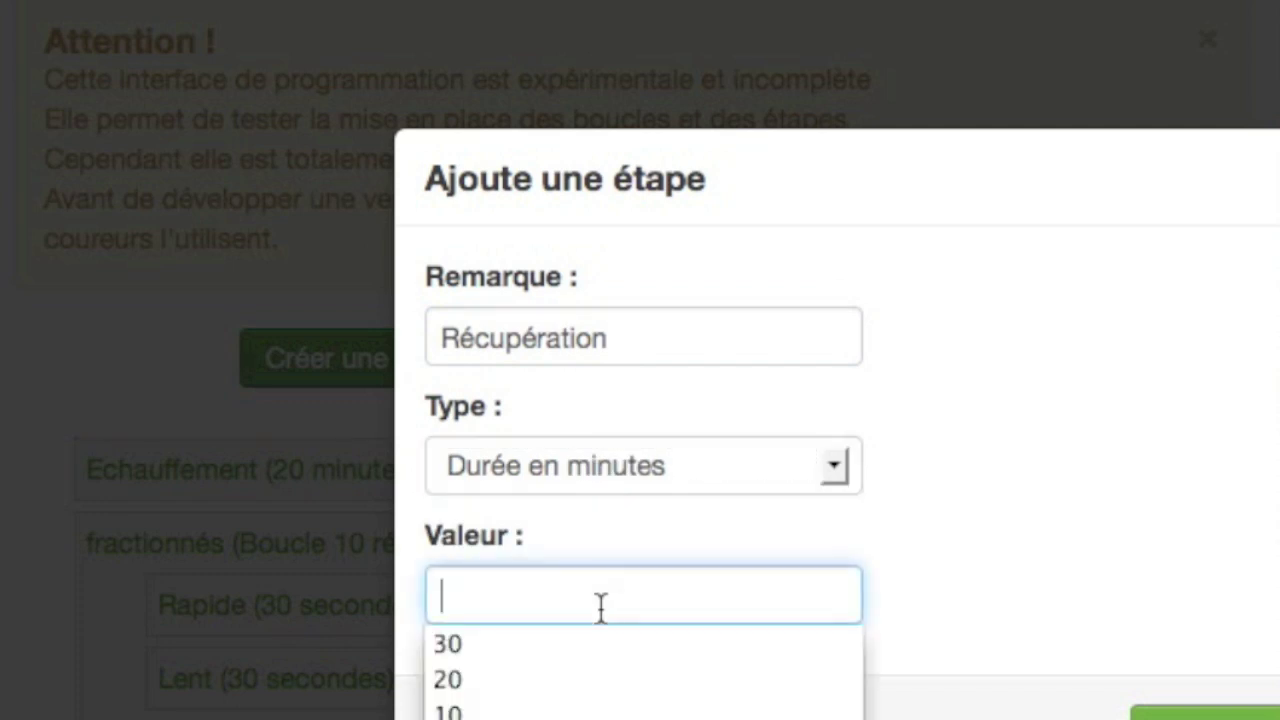
left_click(580, 680)
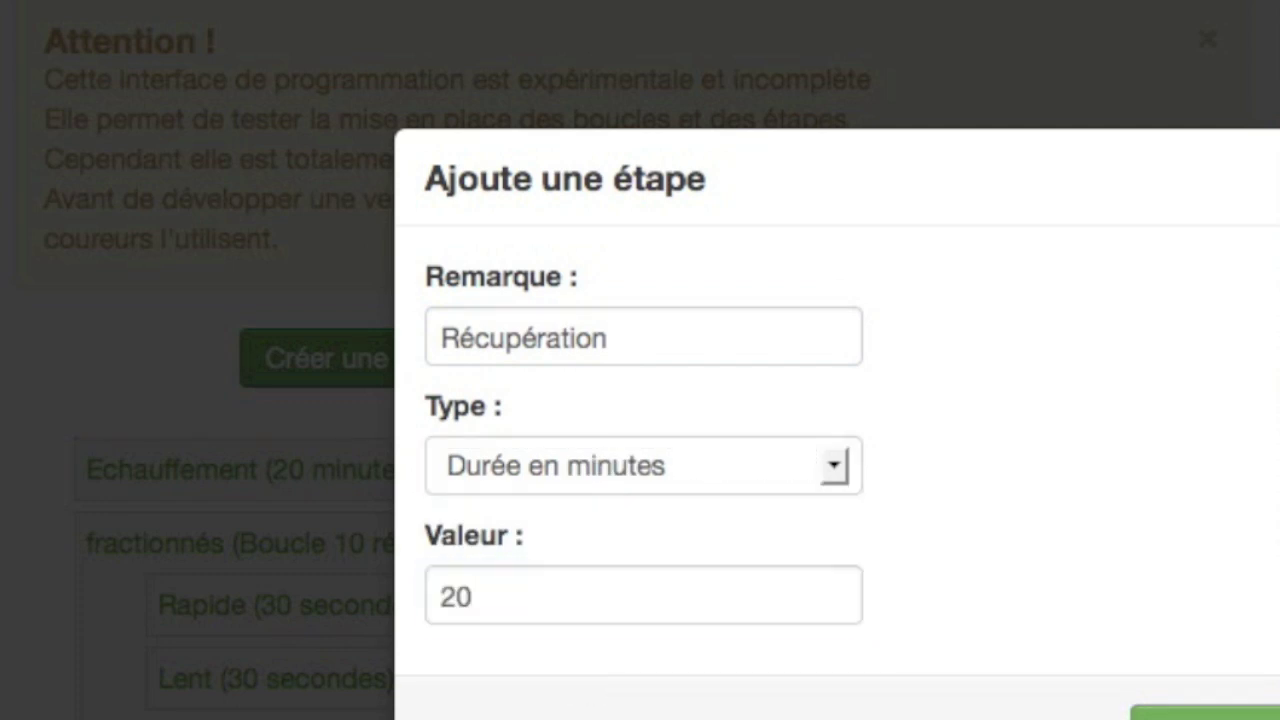
left_click(1206, 713)
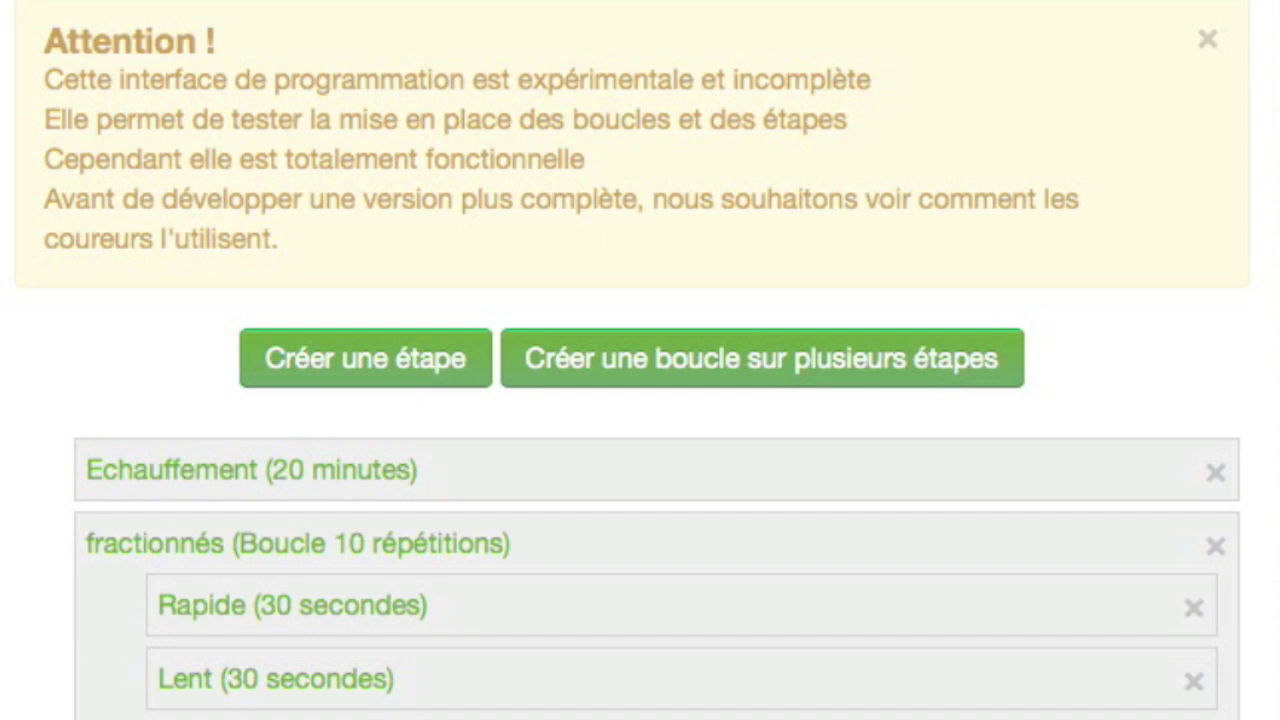
Review the generated Suunto code below the workout structure, then return to the list of steps
scroll(449, 297, "down", 4)
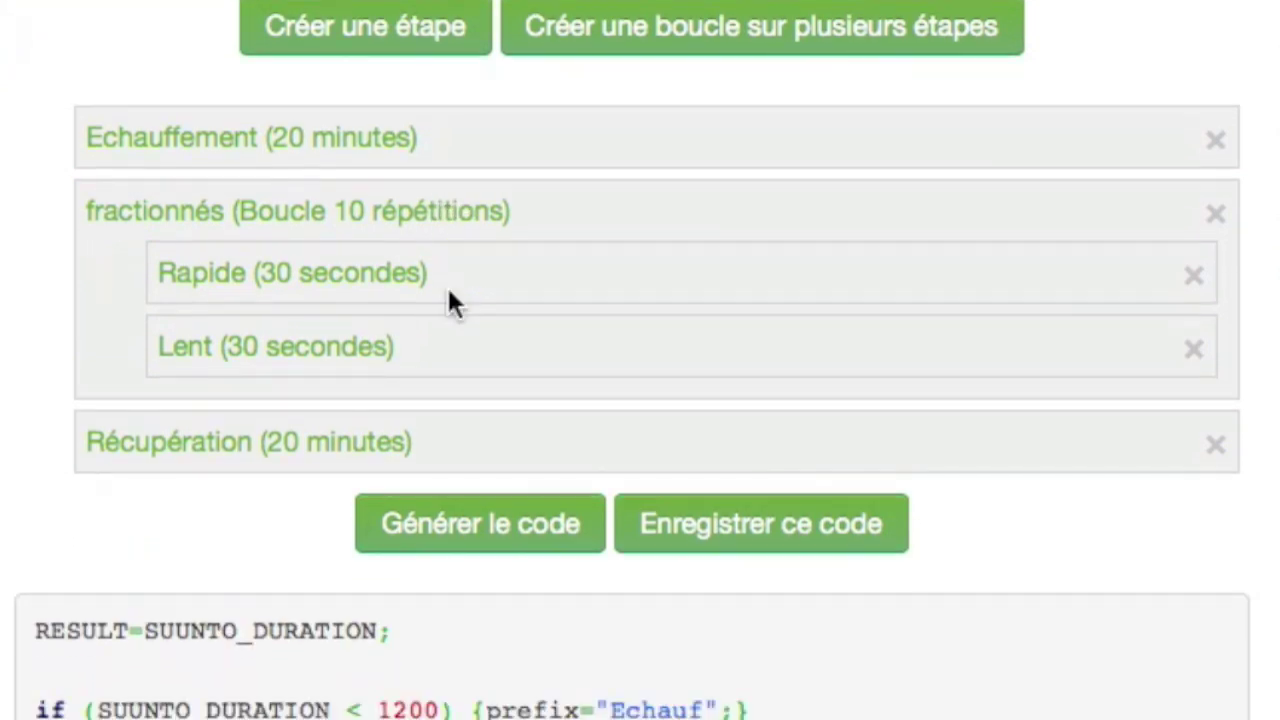
scroll(449, 297, "down", 5)
scroll(446, 284, "down", 7)
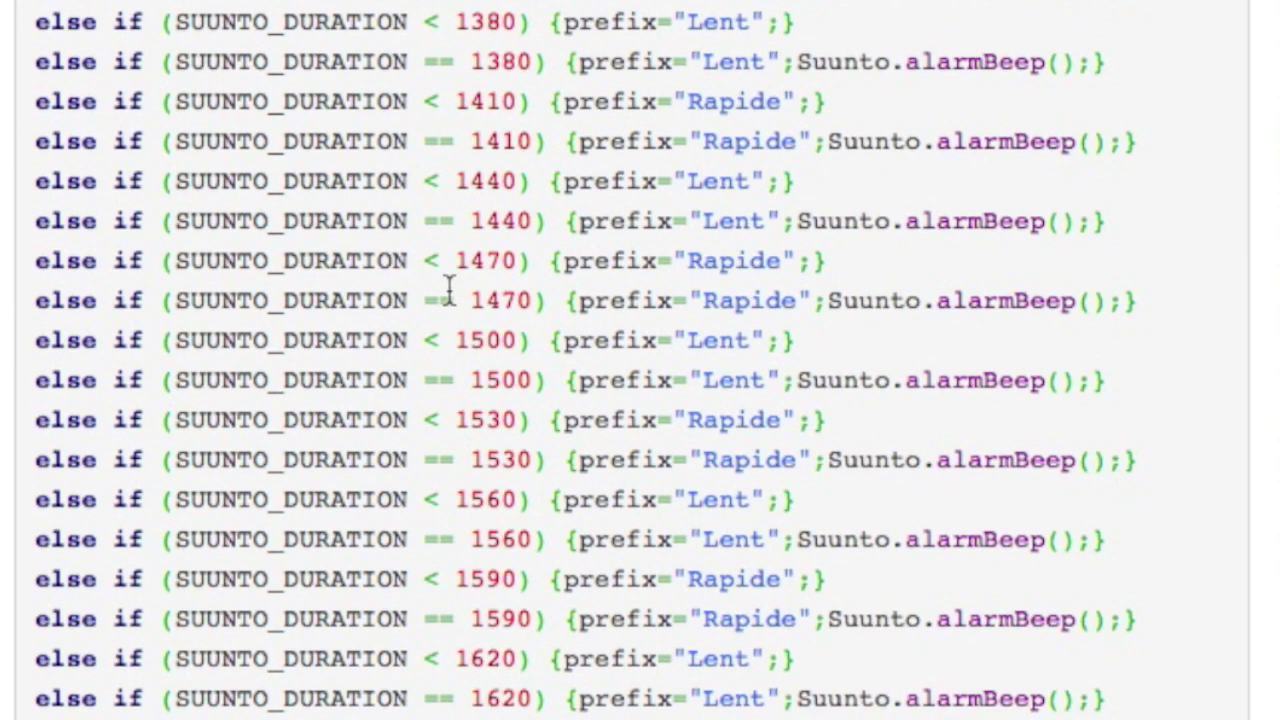
scroll(447, 288, "up", 8)
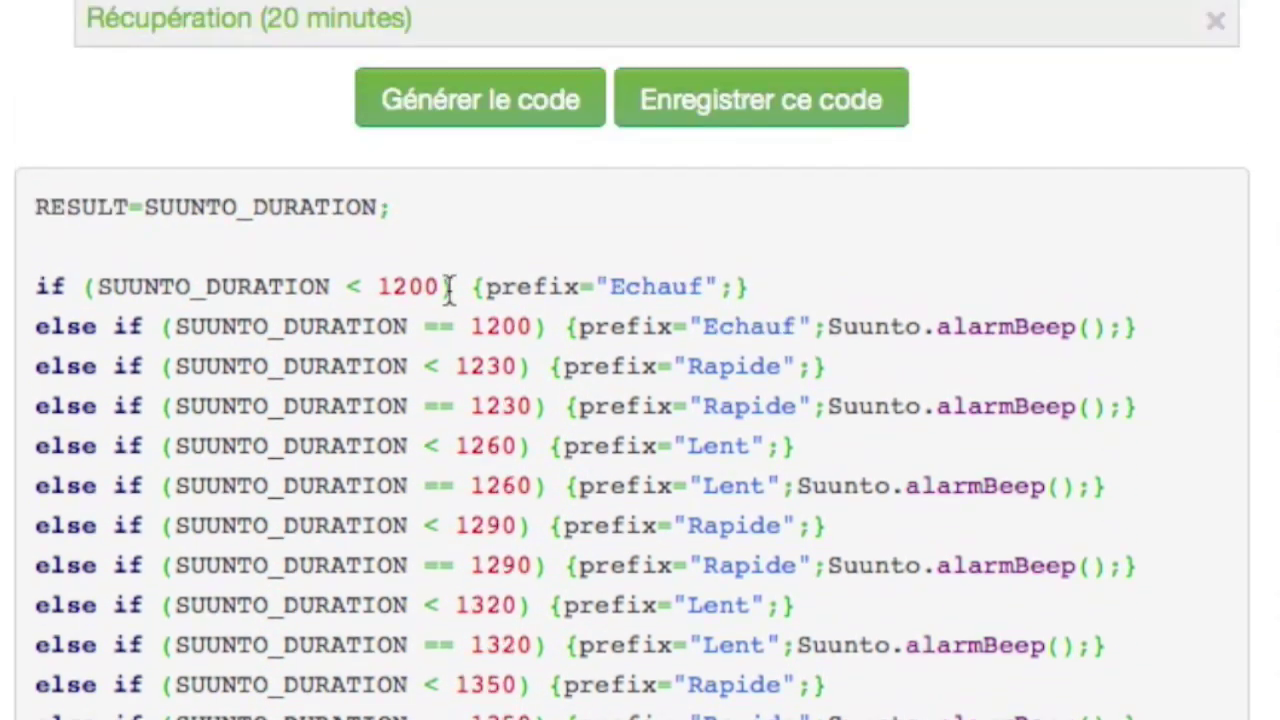
scroll(447, 285, "up", 5)
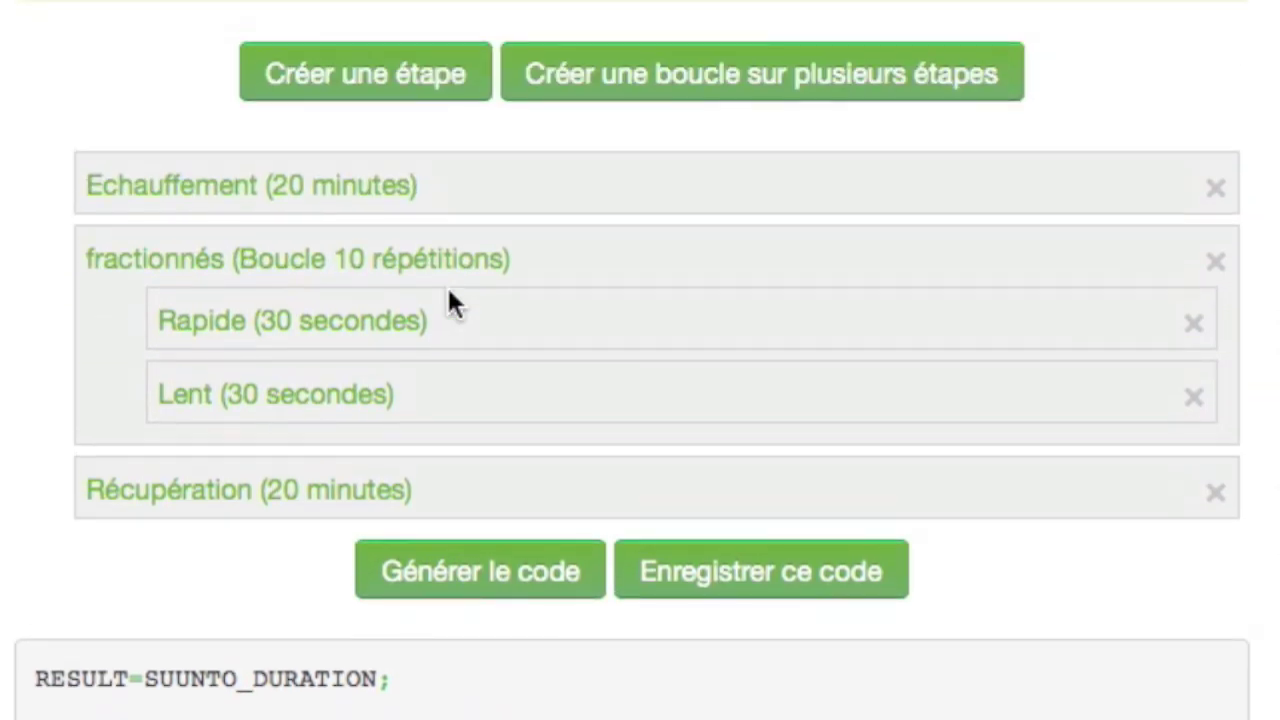